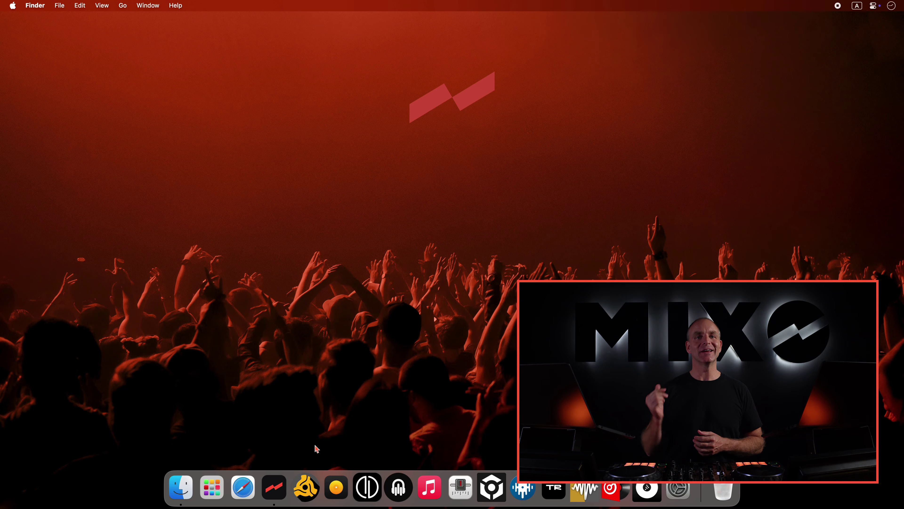
Open djay Pro, look through the whole playlist list in the music library, and close djay Pro again.
{"action": "left_click", "coordinate": [336, 487]}
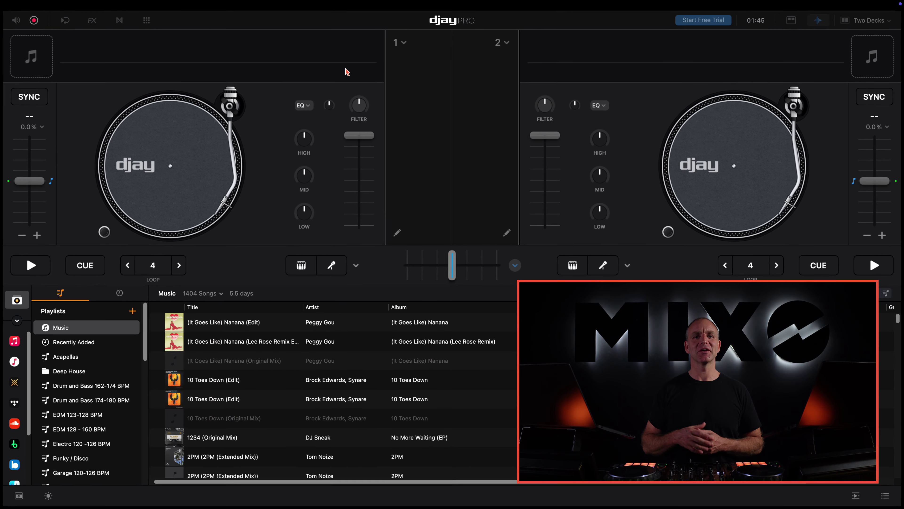
{"action": "scroll", "coordinate": [116, 351], "scroll_direction": "down", "scroll_amount": 10}
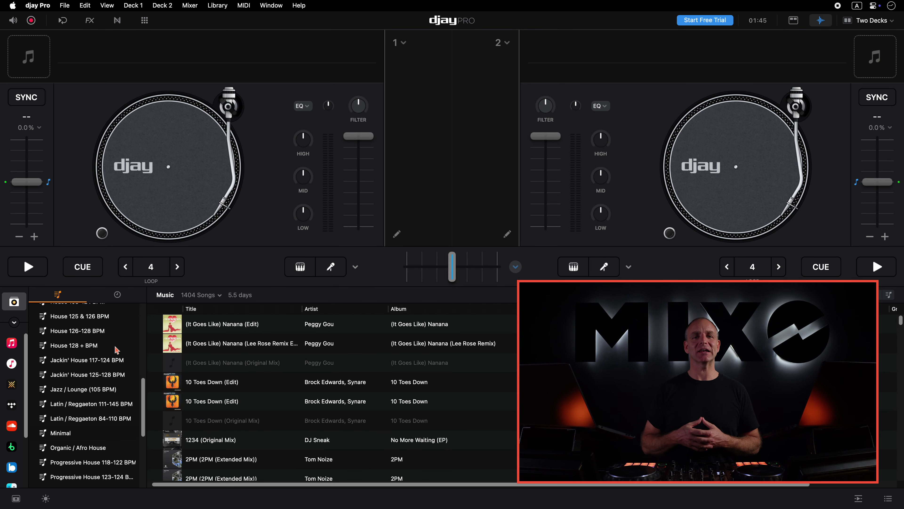
{"action": "scroll", "coordinate": [117, 351], "scroll_direction": "up", "scroll_amount": 15}
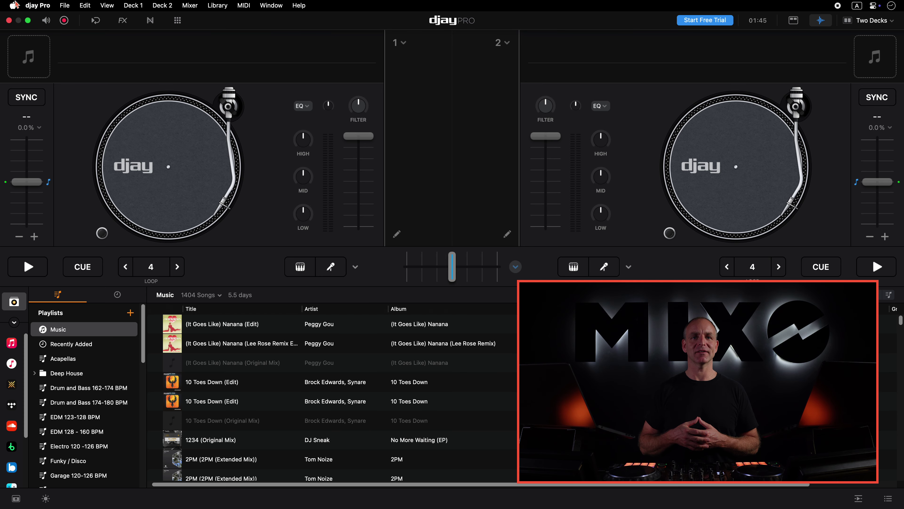
{"action": "left_click", "coordinate": [10, 21]}
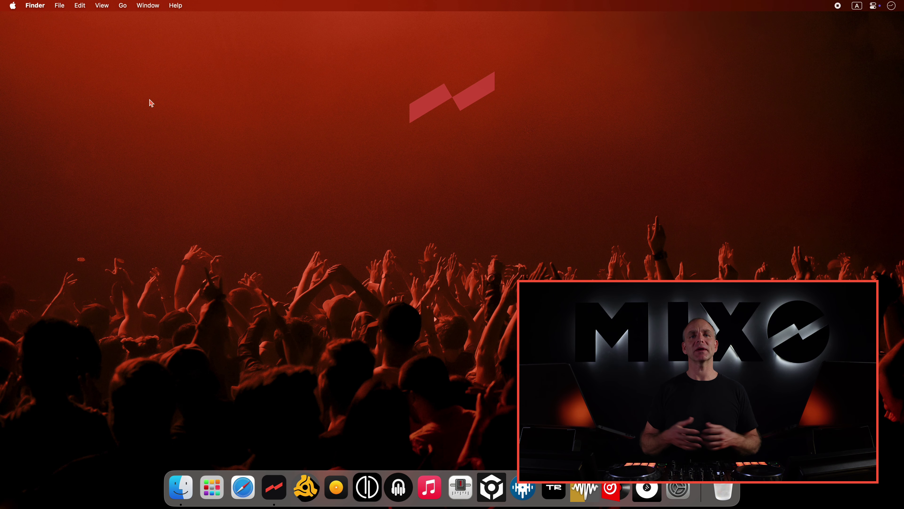
Switch to MIXO and import everything from the djay Pro media library, with the Deep House folder expanded to check its playlists.
{"action": "key", "text": "ctrl+Right"}
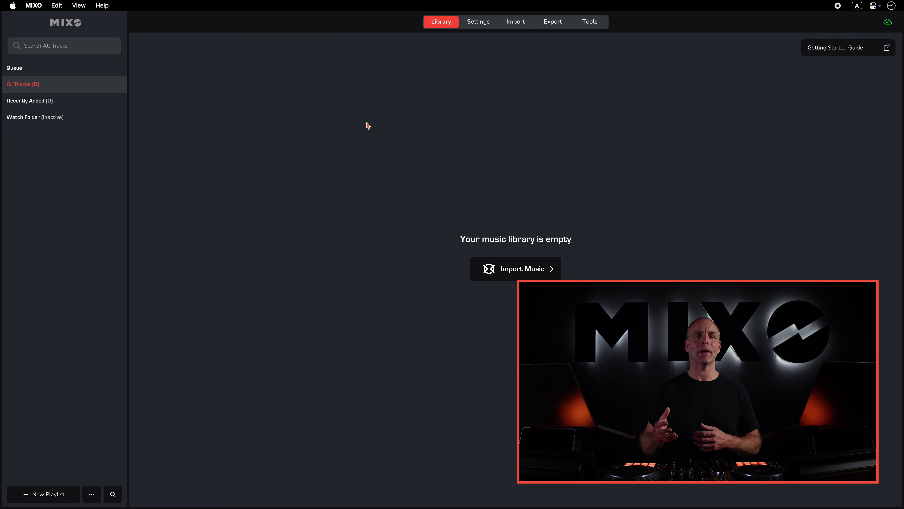
{"action": "left_click", "coordinate": [514, 28]}
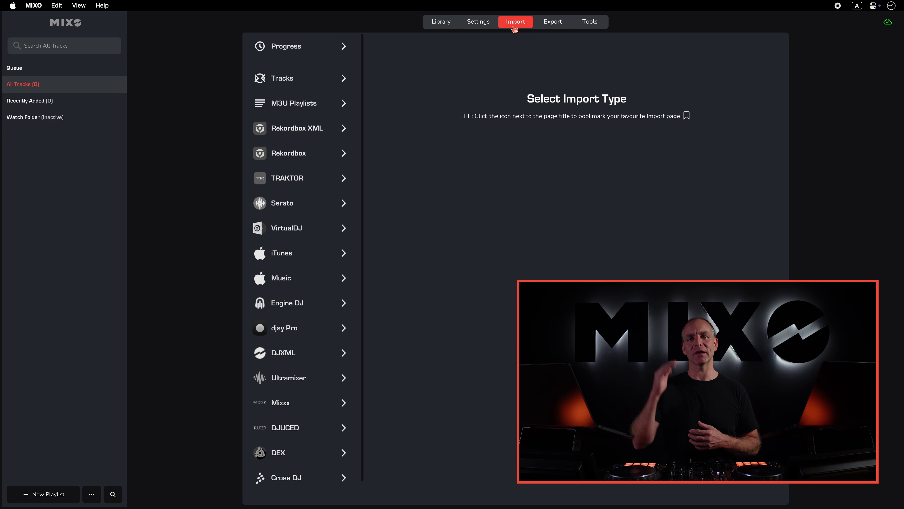
{"action": "left_click", "coordinate": [317, 330]}
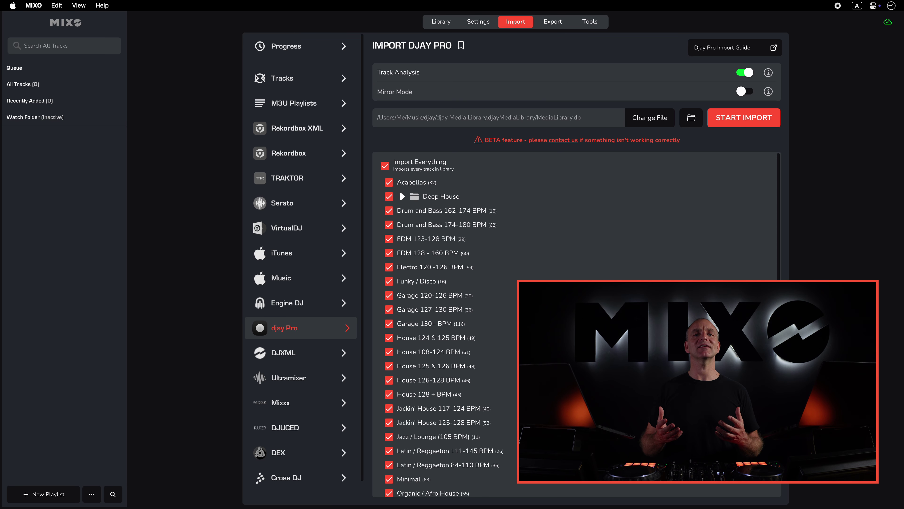
{"action": "scroll", "coordinate": [577, 324], "scroll_direction": "down", "scroll_amount": 5}
{"action": "scroll", "coordinate": [577, 325], "scroll_direction": "up", "scroll_amount": 5}
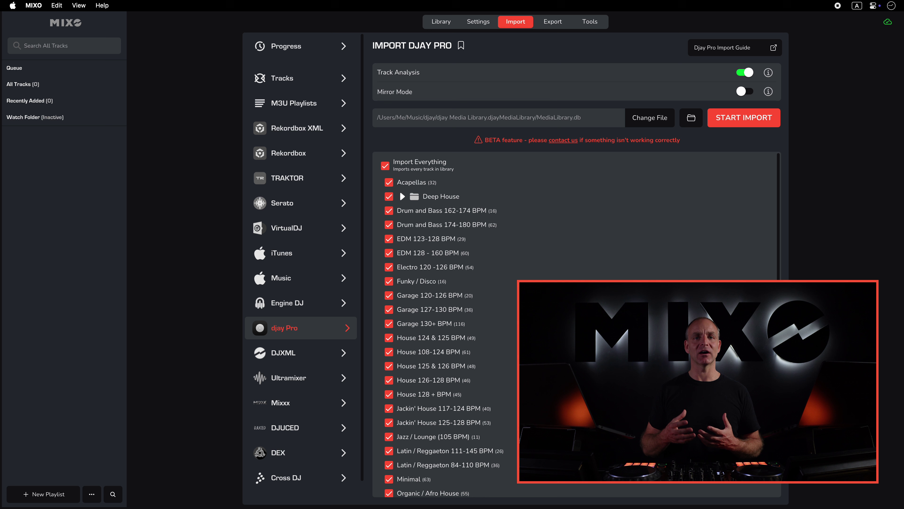
{"action": "left_click", "coordinate": [402, 196]}
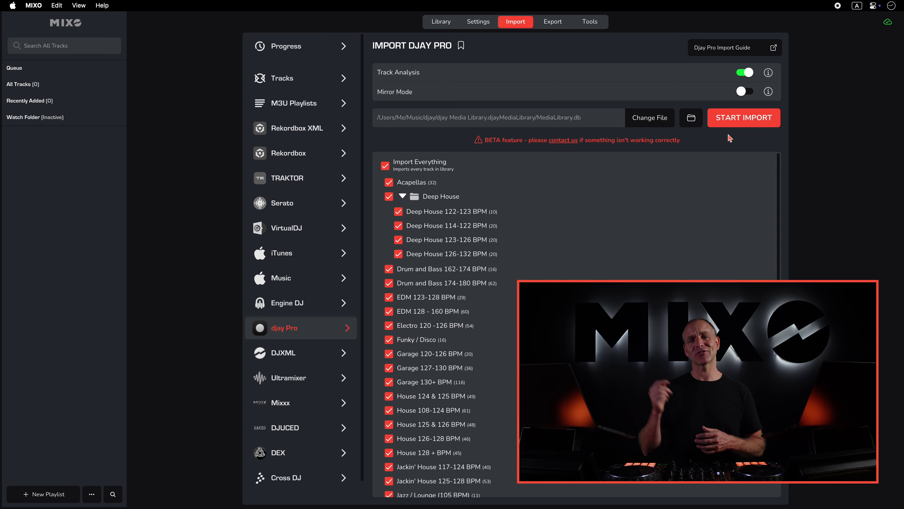
{"action": "left_click", "coordinate": [734, 122]}
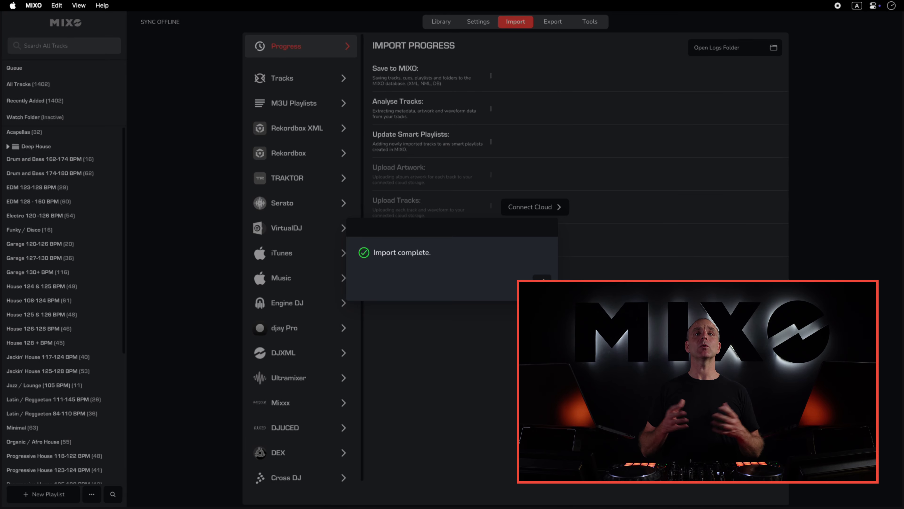
{"action": "left_click", "coordinate": [541, 277]}
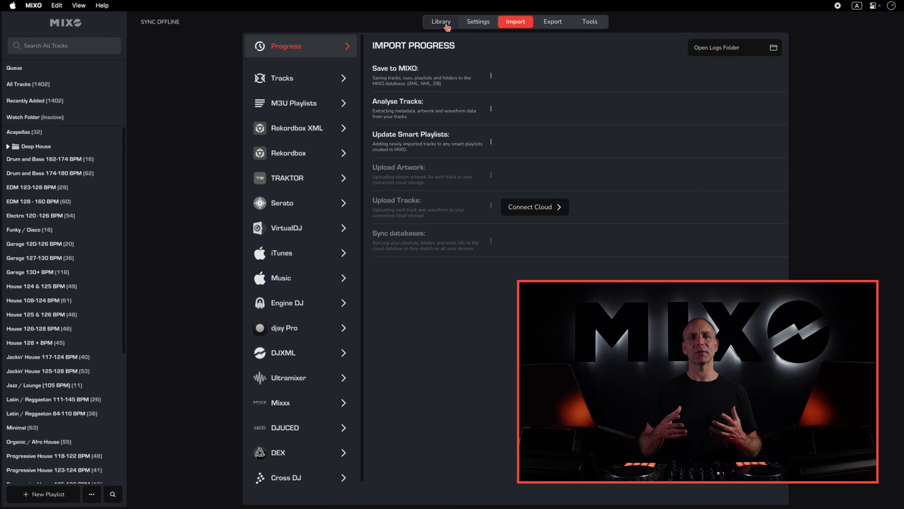
Look through the imported playlists in the MIXO library and open the Electro 120 -126 BPM playlist.
{"action": "left_click", "coordinate": [442, 22]}
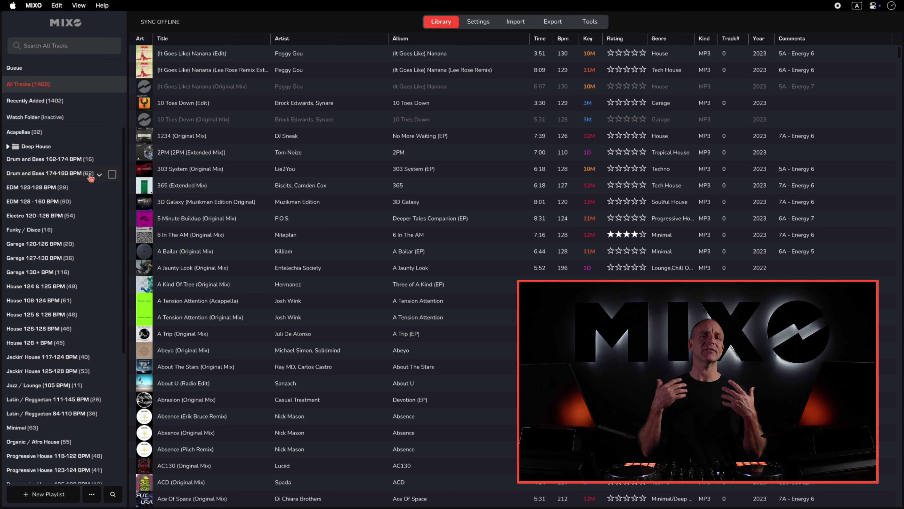
{"action": "scroll", "coordinate": [91, 178], "scroll_direction": "down", "scroll_amount": 5}
{"action": "scroll", "coordinate": [91, 178], "scroll_direction": "up", "scroll_amount": 5}
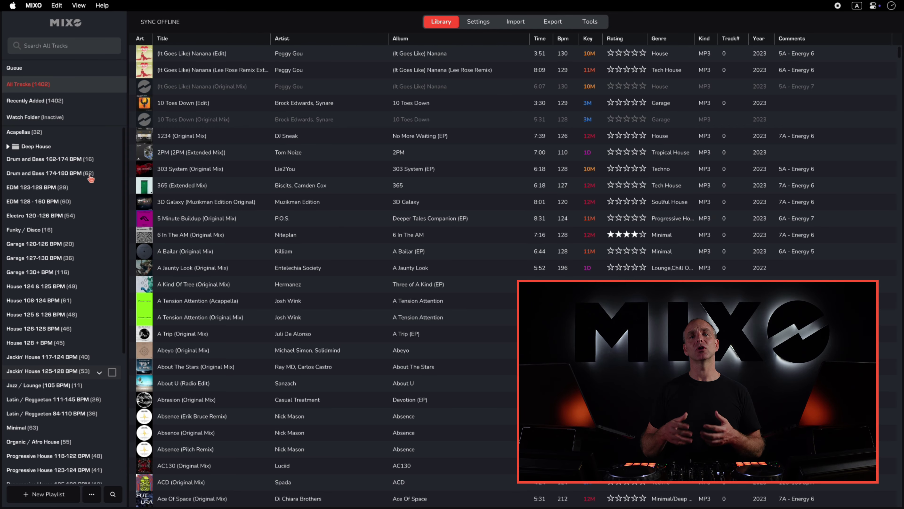
{"action": "left_click", "coordinate": [67, 216]}
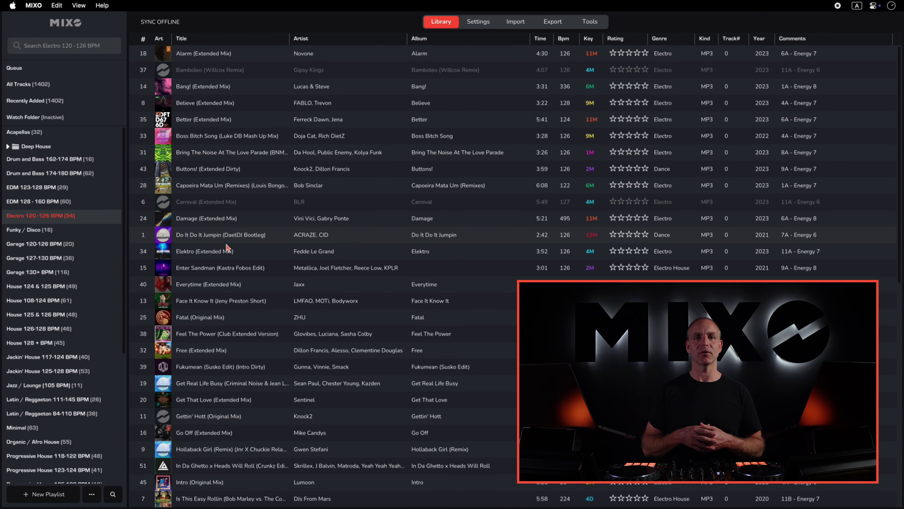
Play Enter Sandman (Kastra Fobos Edit), expand the Deep House folder, and trigger Cue 2 and Cue 4 of the track.
{"action": "double_click", "coordinate": [235, 267]}
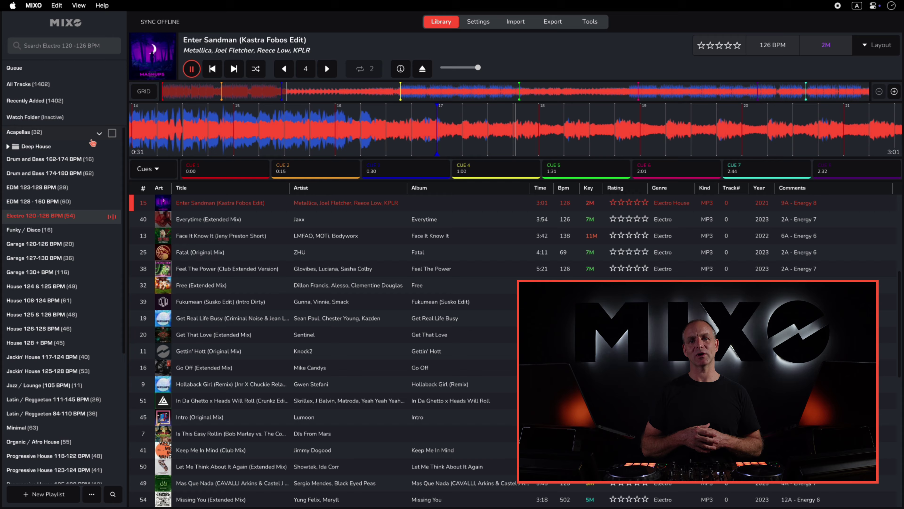
{"action": "left_click", "coordinate": [8, 146]}
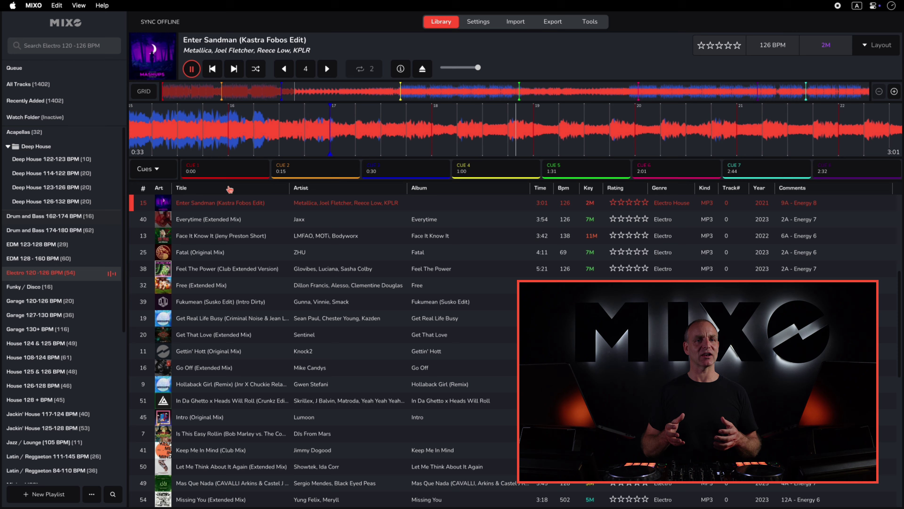
{"action": "left_click", "coordinate": [328, 176]}
{"action": "left_click", "coordinate": [487, 175]}
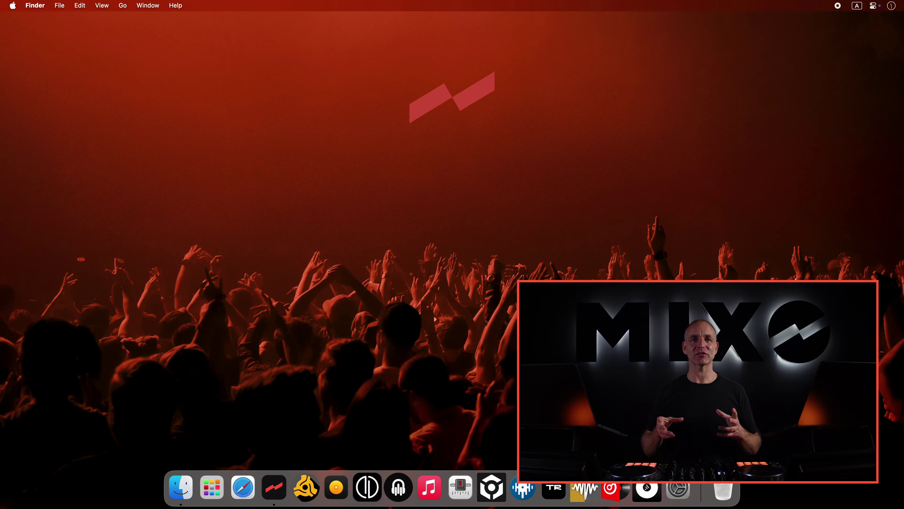
Open Serato DJ Pro, check the All track list, and exit Serato without backing up the library.
{"action": "left_click", "coordinate": [524, 487]}
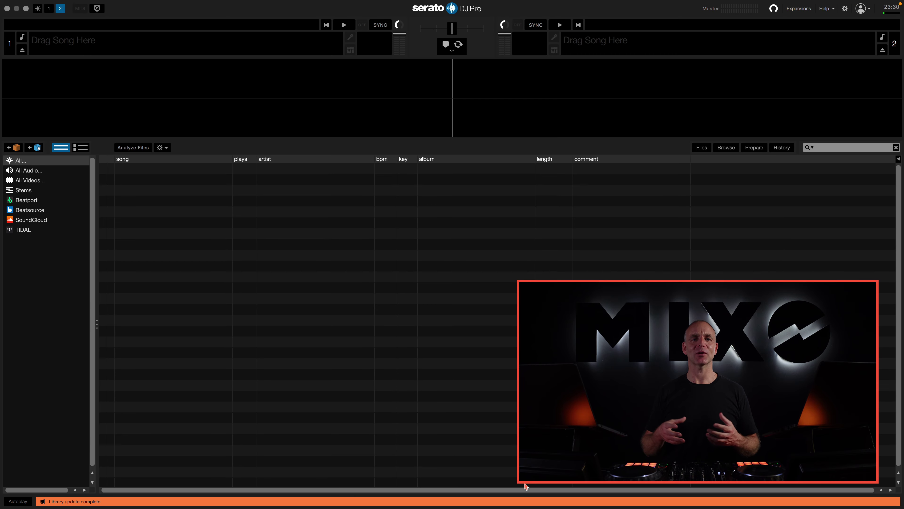
{"action": "left_click", "coordinate": [31, 163]}
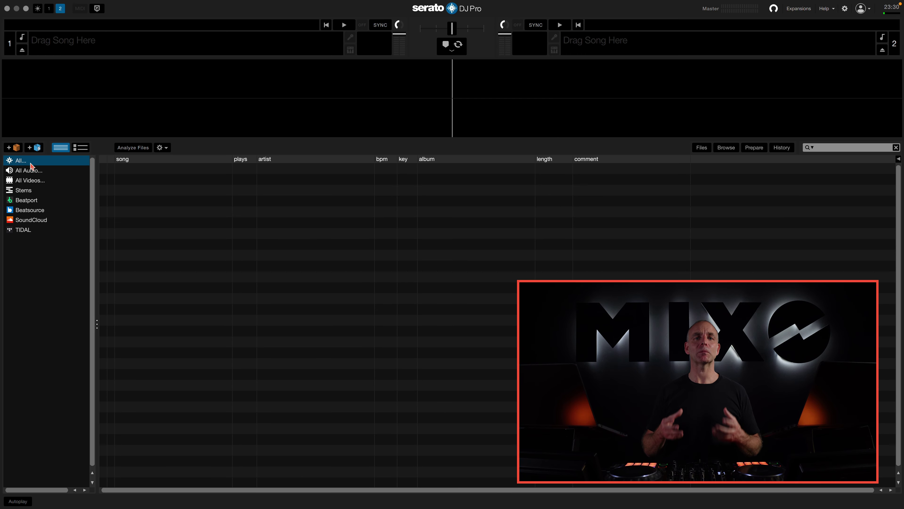
{"action": "left_click", "coordinate": [6, 9]}
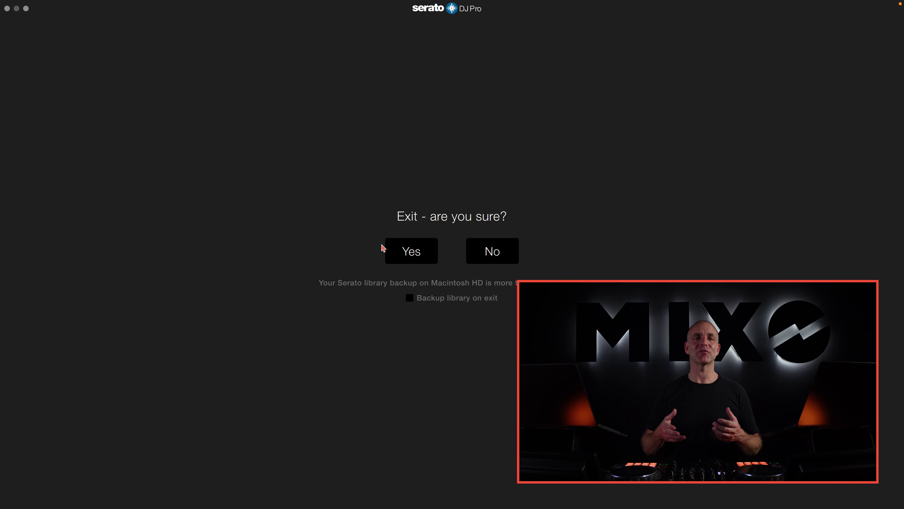
{"action": "left_click", "coordinate": [390, 250]}
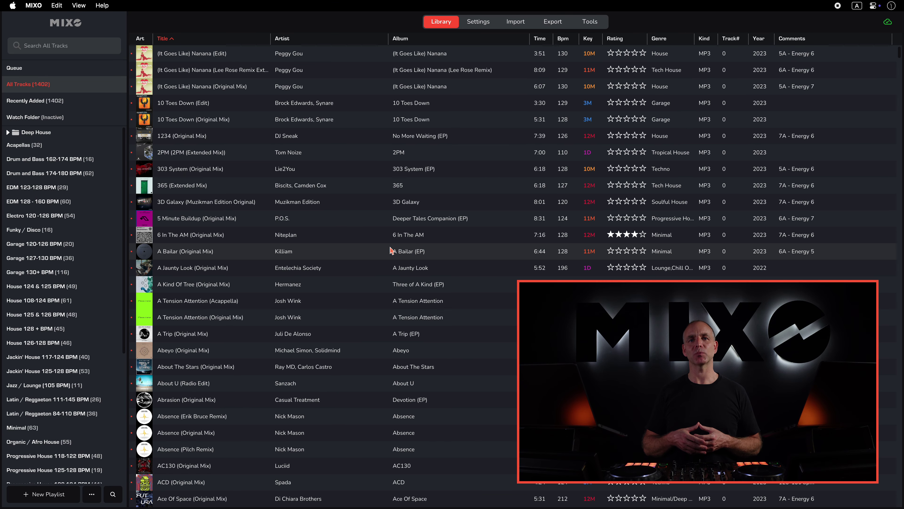
Export everything from MIXO to Serato crates in the Subcrates folder, reviewing the selected playlists and the expanded Deep House folder.
{"action": "left_click", "coordinate": [558, 25]}
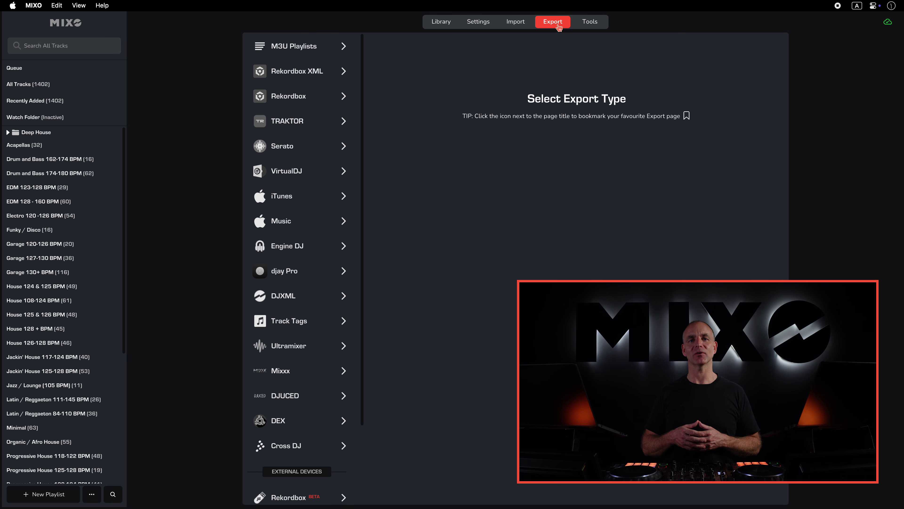
{"action": "left_click", "coordinate": [336, 145]}
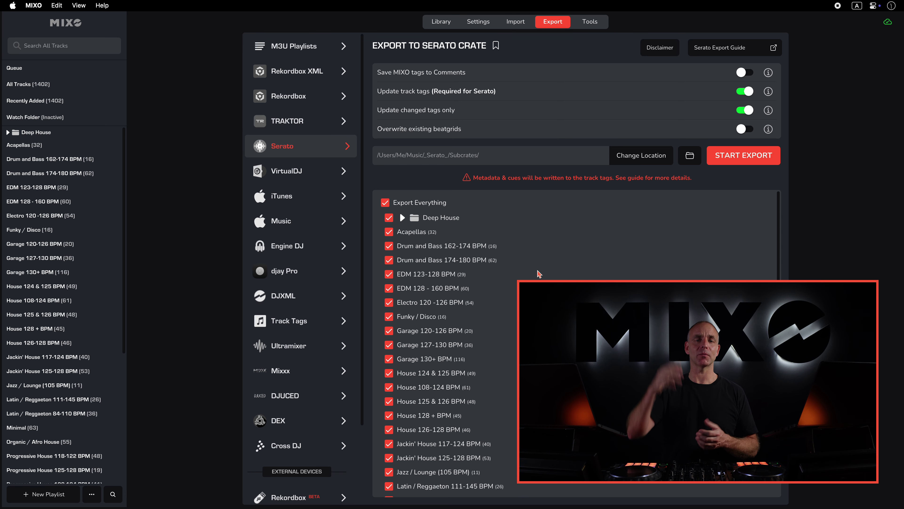
{"action": "scroll", "coordinate": [542, 279], "scroll_direction": "down", "scroll_amount": 1}
{"action": "scroll", "coordinate": [542, 279], "scroll_direction": "down", "scroll_amount": 10}
{"action": "scroll", "coordinate": [510, 272], "scroll_direction": "up", "scroll_amount": 10}
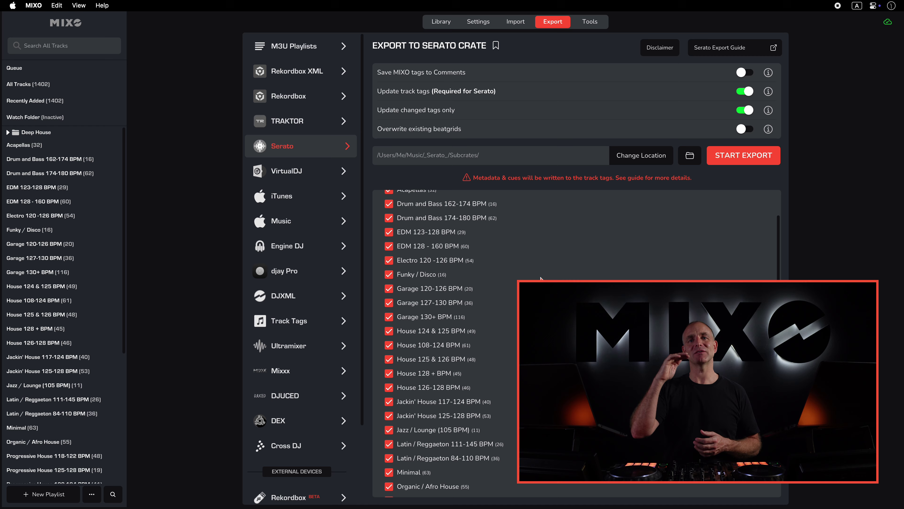
{"action": "left_click", "coordinate": [403, 218]}
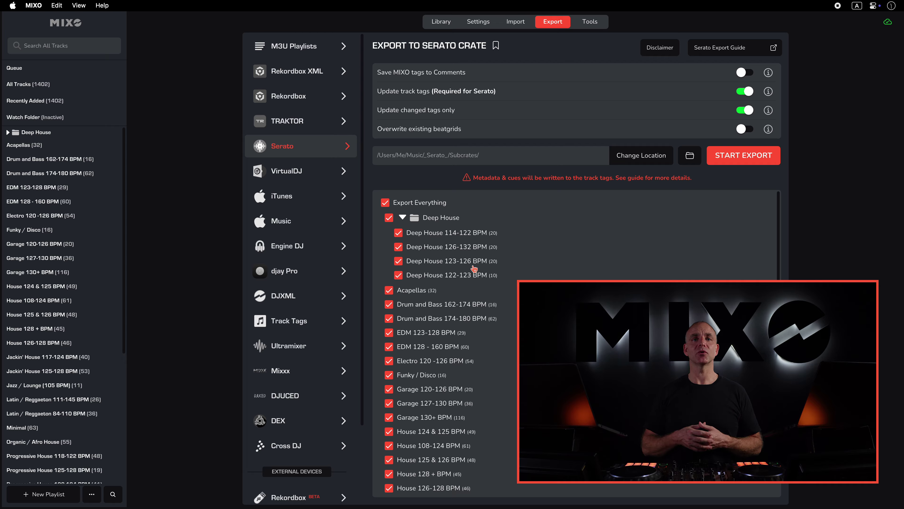
{"action": "left_click", "coordinate": [746, 165]}
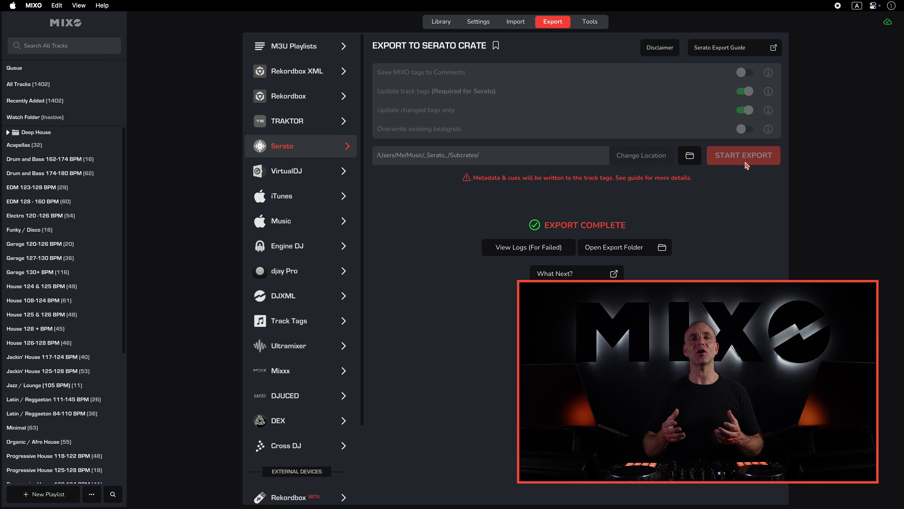
Switch to Serato DJ Pro, look through the exported crates, and open the Electro 120 -126 BPM crate.
{"action": "key", "text": "ctrl+Left"}
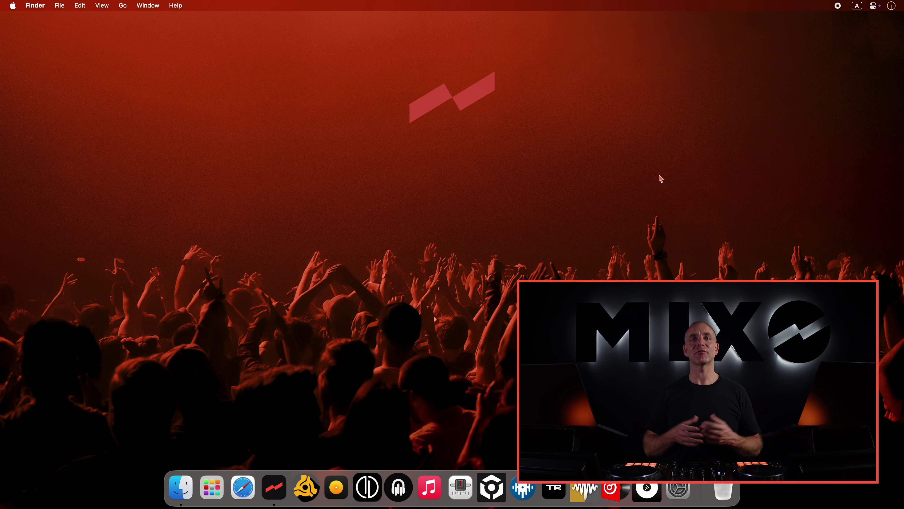
{"action": "left_click", "coordinate": [524, 487]}
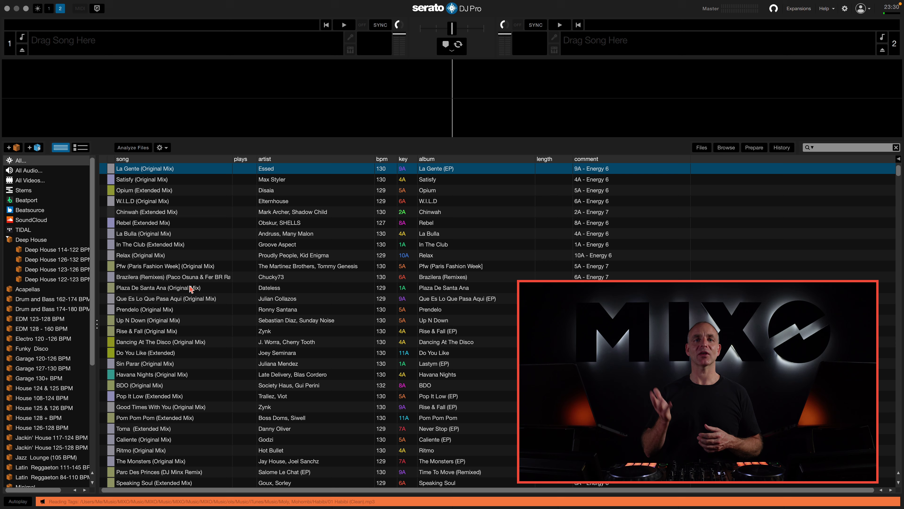
{"action": "scroll", "coordinate": [74, 334], "scroll_direction": "down", "scroll_amount": 3}
{"action": "scroll", "coordinate": [74, 334], "scroll_direction": "down", "scroll_amount": 1}
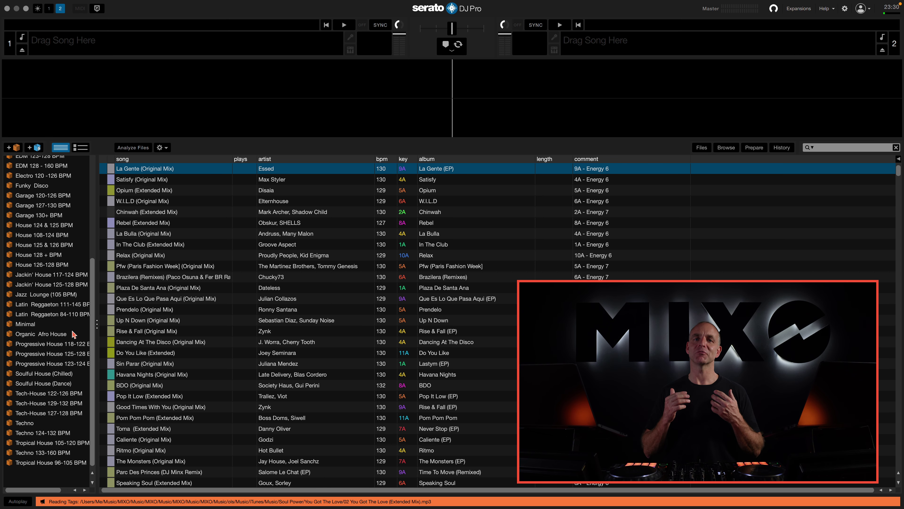
{"action": "left_click", "coordinate": [41, 266]}
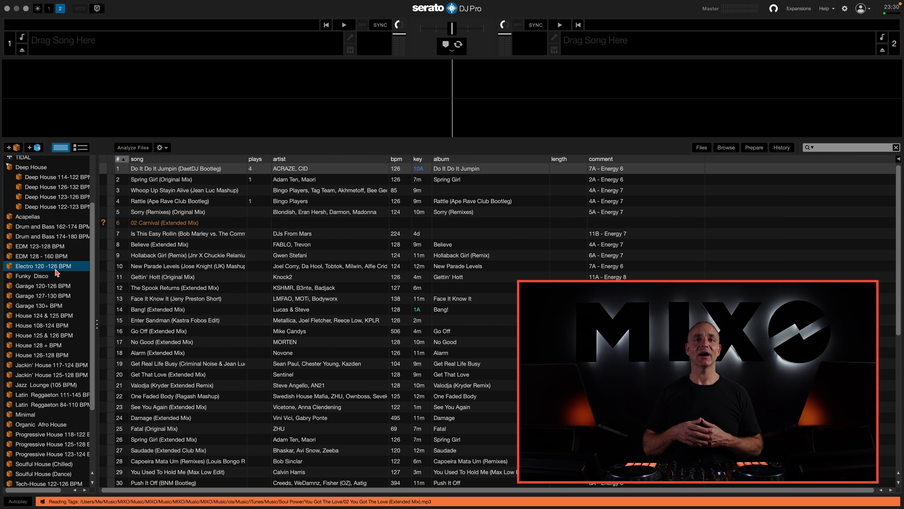
Load Hollaback Girl (Remix) onto deck 1, play it, and skip ahead to the area near the orange cue marker.
{"action": "left_click", "coordinate": [162, 255]}
{"action": "left_click_drag", "start_coordinate": [161, 255], "coordinate": [225, 42]}
{"action": "key", "text": "space"}
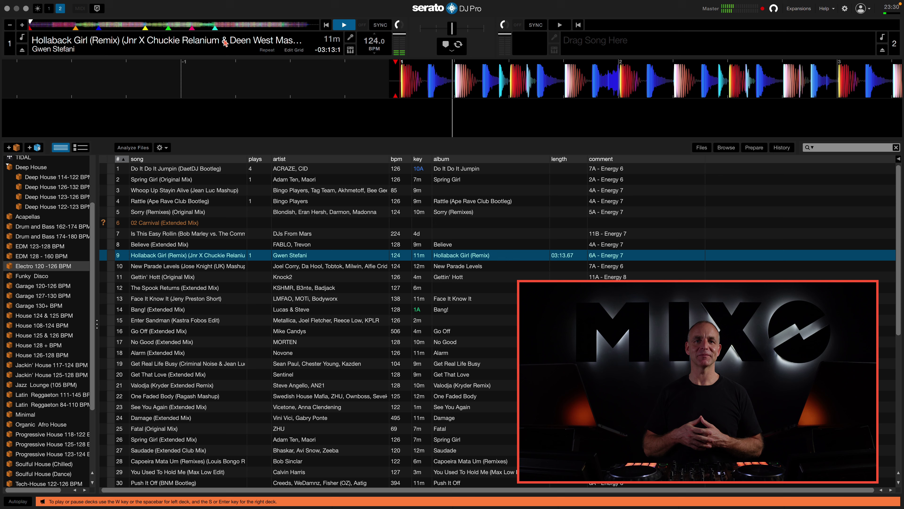
{"action": "left_click", "coordinate": [81, 33]}
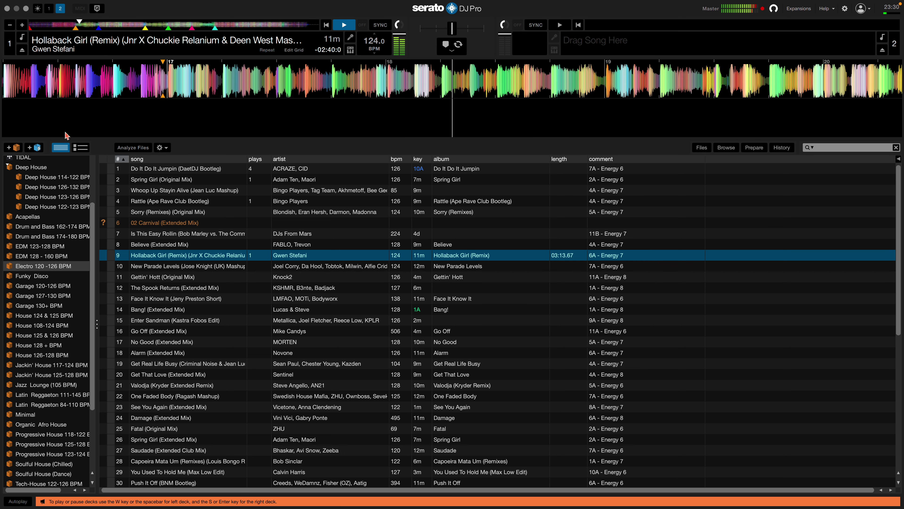